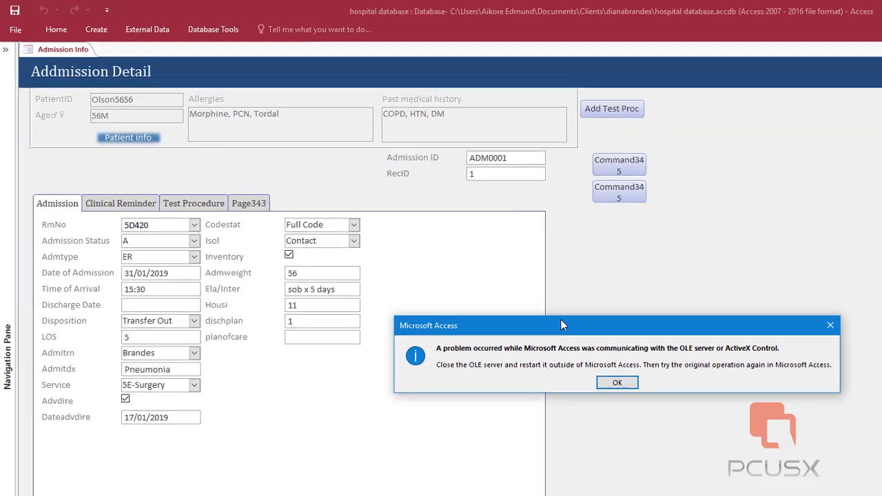
{"action": "left_click_drag", "start_coordinate": [393, 240], "coordinate": [160, 183]}
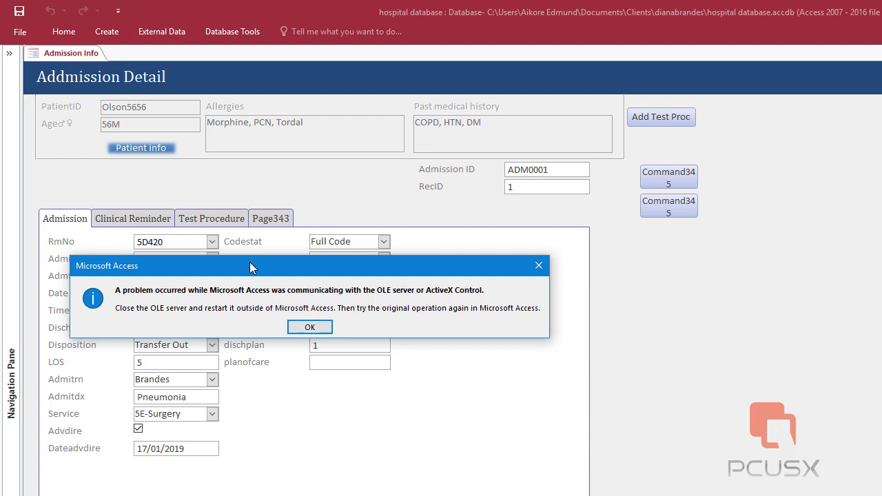
{"action": "left_click_drag", "start_coordinate": [248, 266], "coordinate": [253, 302]}
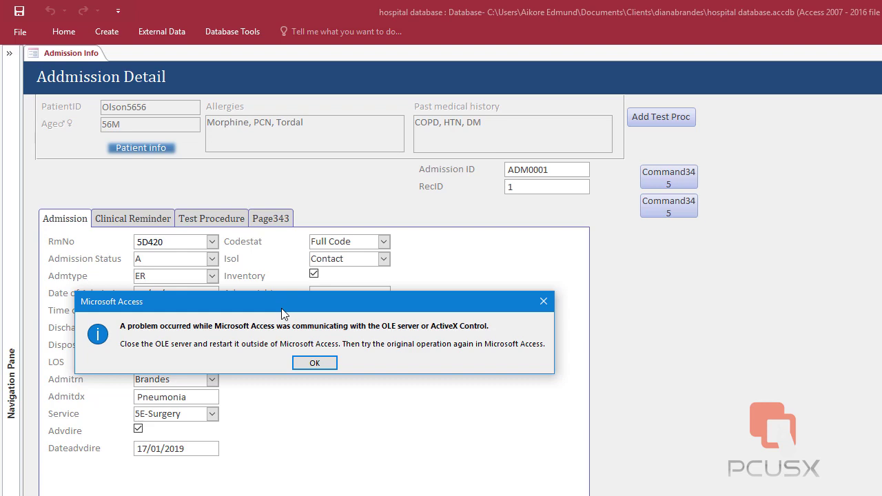
Open the Windows Region settings by running intl.cpl, inspect the system locale for non-Unicode programs, and close without changes.
{"action": "key", "text": "super"}
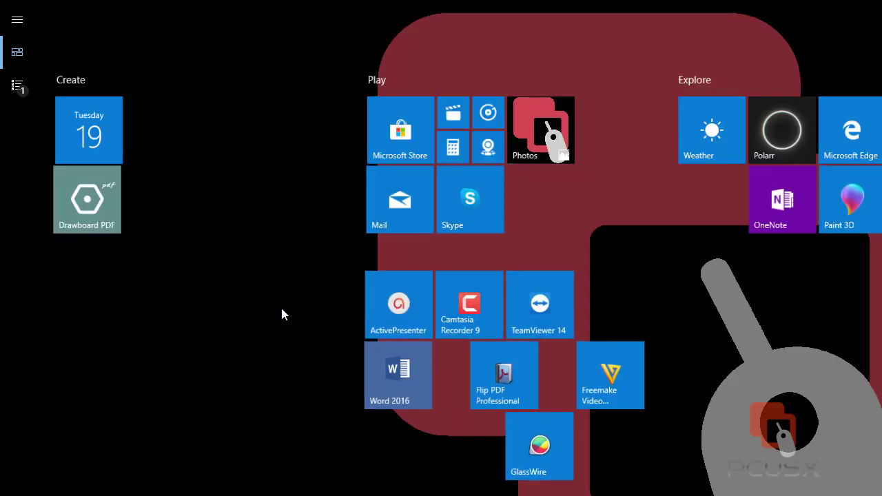
{"action": "key", "text": "super+r"}
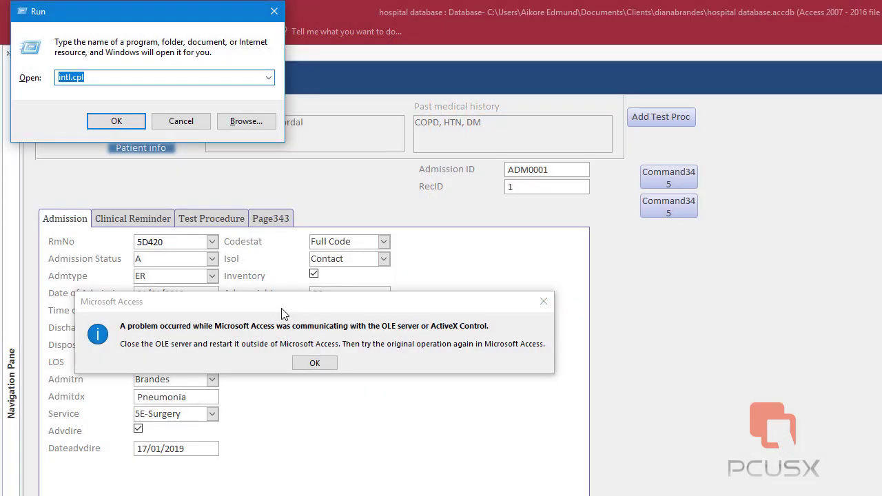
{"action": "left_click", "coordinate": [85, 79]}
{"action": "left_click", "coordinate": [116, 121]}
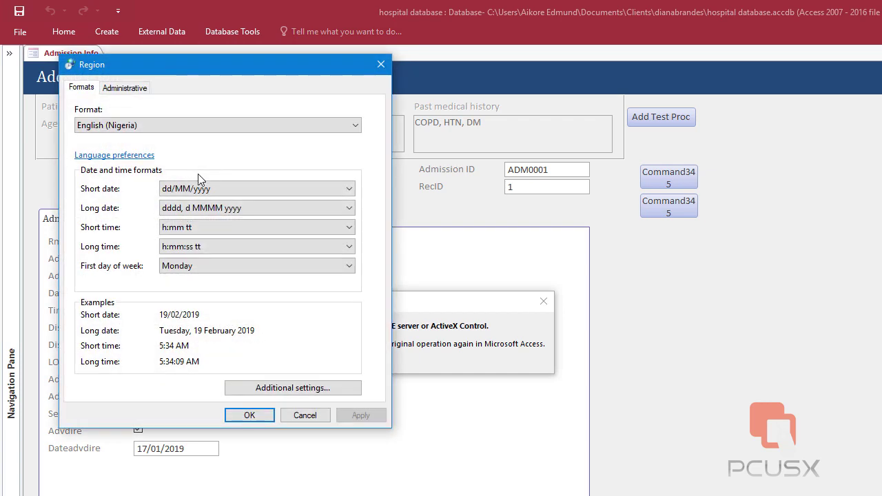
{"action": "left_click", "coordinate": [127, 89]}
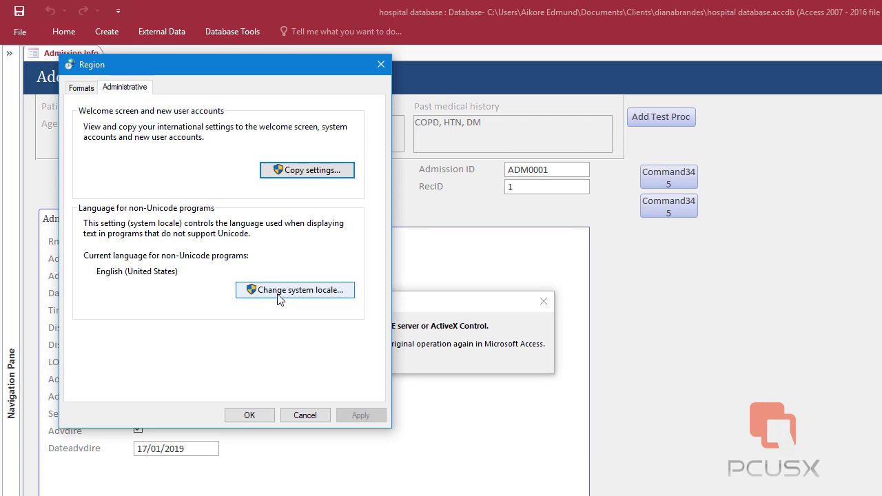
{"action": "left_click", "coordinate": [324, 295]}
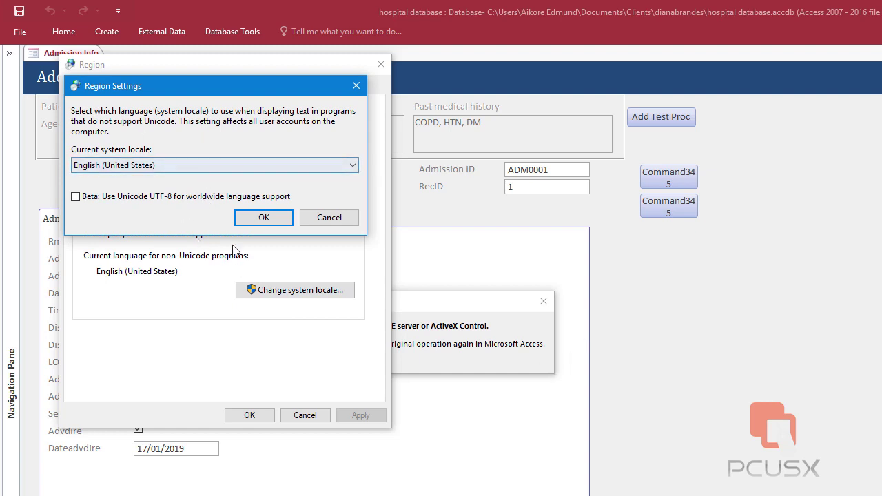
{"action": "left_click", "coordinate": [336, 219]}
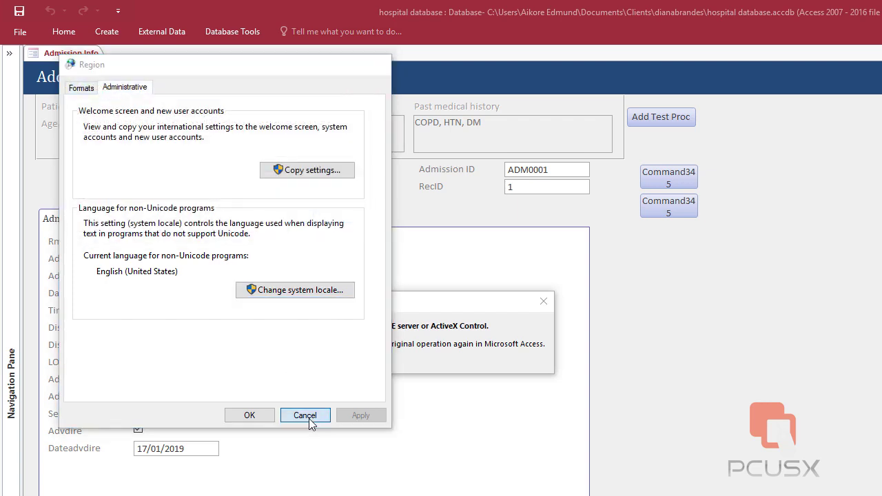
{"action": "left_click", "coordinate": [308, 416]}
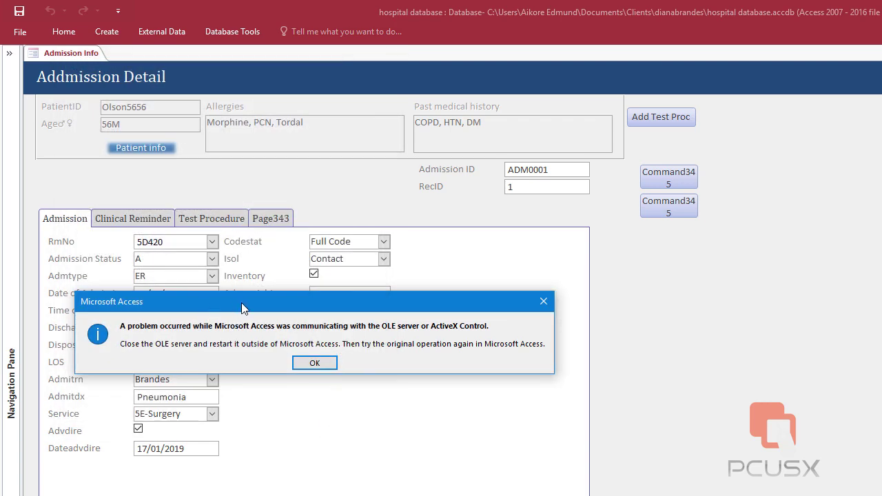
Dismiss the OLE server error with all macros stopped and show the list of database objects.
{"action": "left_click_drag", "start_coordinate": [246, 300], "coordinate": [228, 298]}
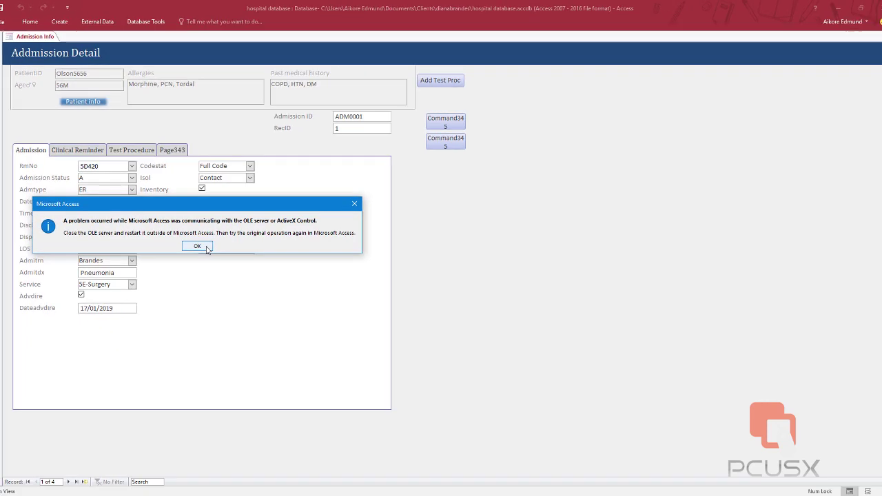
{"action": "left_click", "coordinate": [320, 360]}
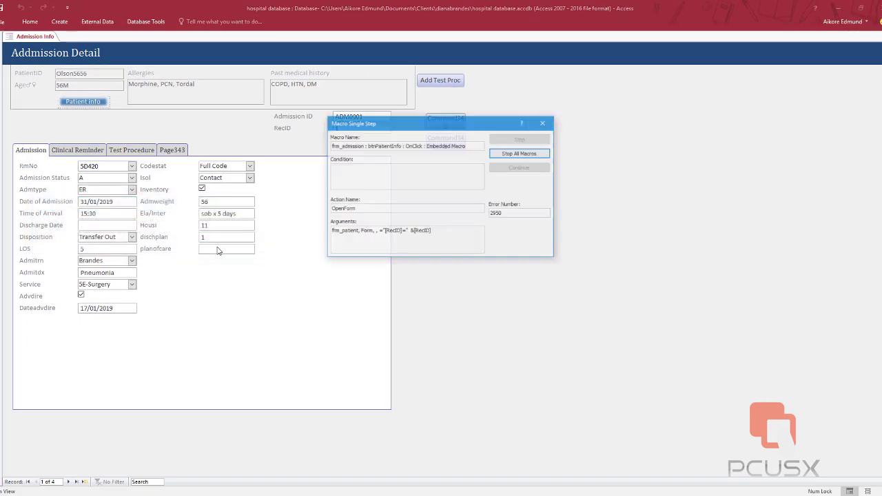
{"action": "left_click", "coordinate": [513, 153]}
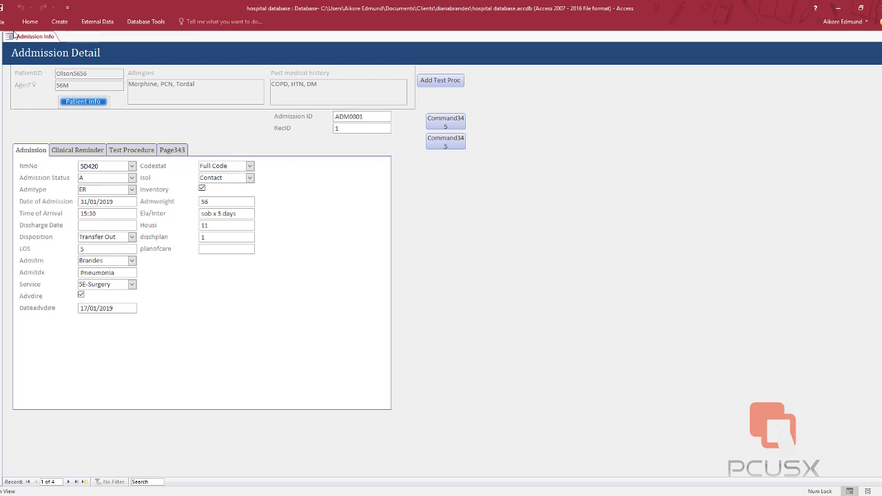
{"action": "key", "text": "F11"}
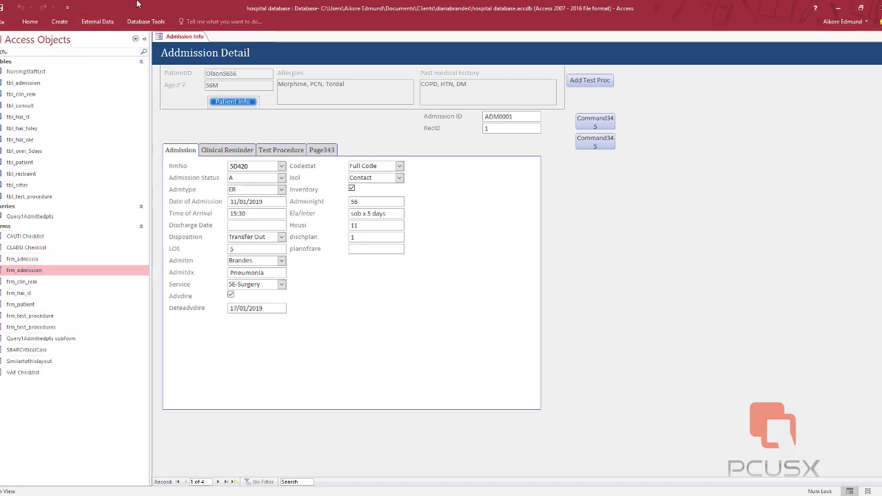
Switch to the testing database and test the Command2 button on Form1, dismissing its message.
{"action": "mouse_move", "coordinate": [153, 0]}
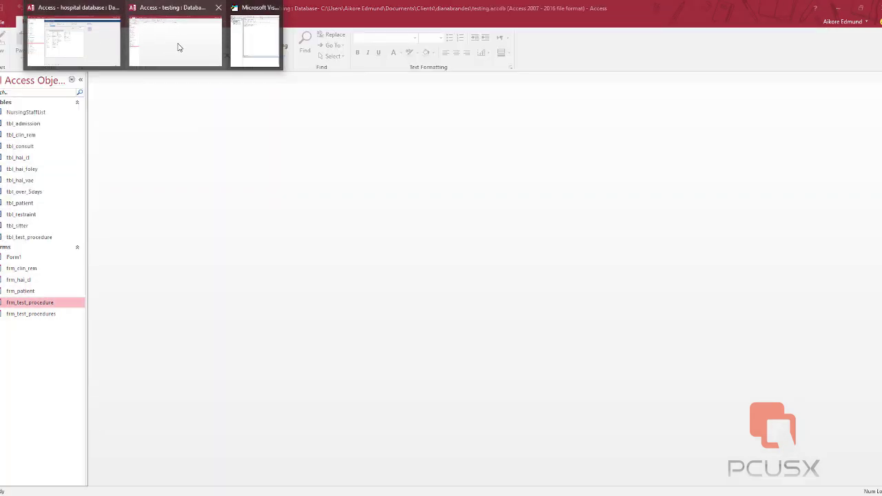
{"action": "left_click", "coordinate": [177, 43]}
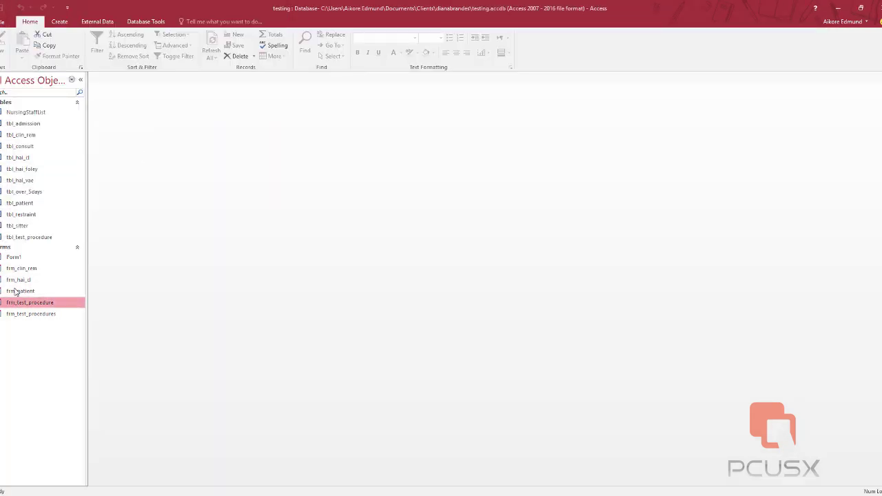
{"action": "left_click", "coordinate": [15, 258]}
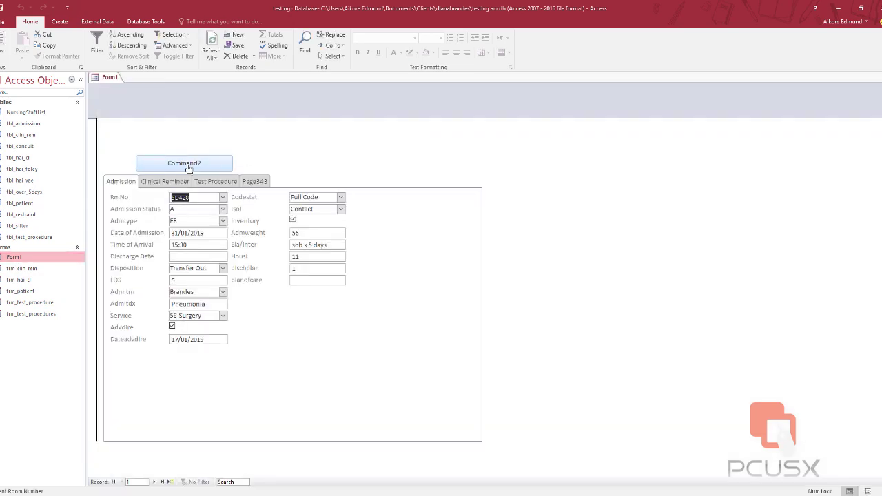
{"action": "left_click", "coordinate": [226, 160]}
{"action": "left_click", "coordinate": [456, 295]}
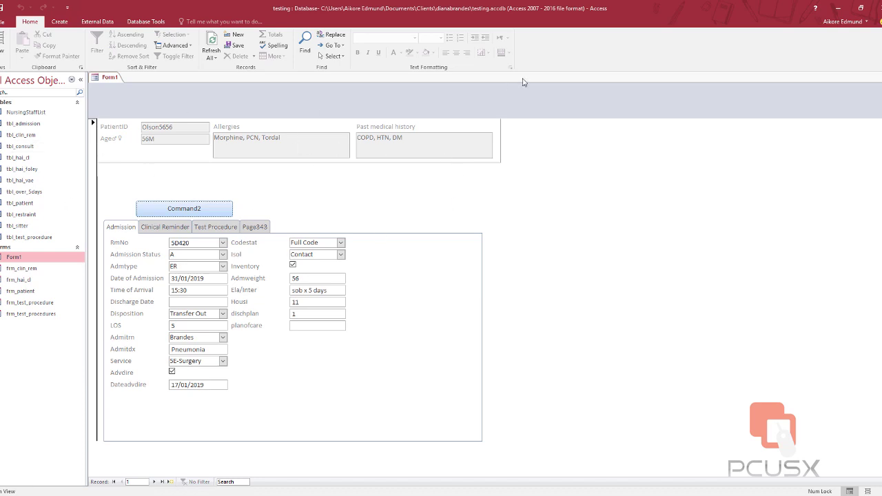
Open Form1 in Design view and delete the age and gender text box below PatientID.
{"action": "right_click", "coordinate": [559, 107]}
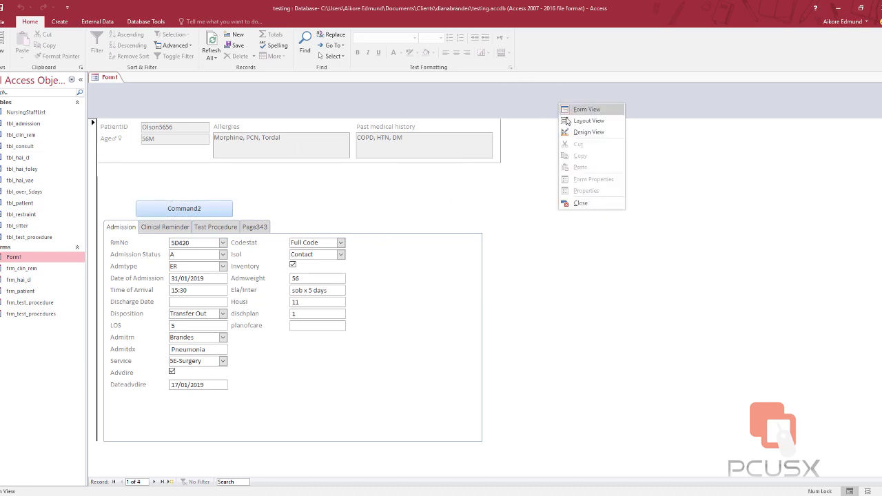
{"action": "left_click", "coordinate": [583, 137]}
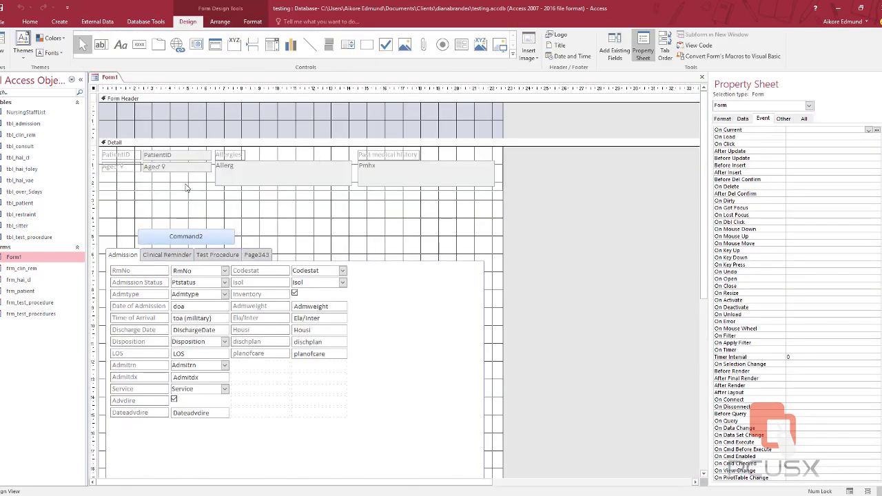
{"action": "left_click", "coordinate": [167, 168]}
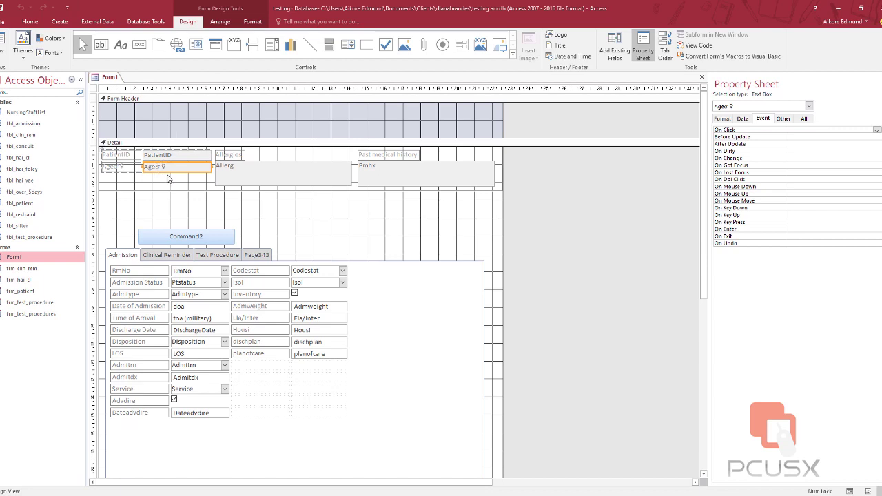
{"action": "key", "text": "Delete"}
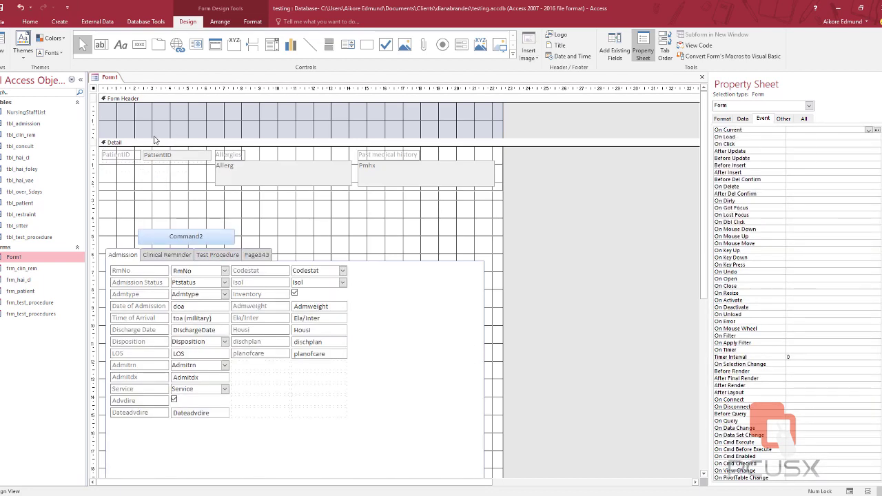
Test the Command2 button of Form1 in Form view and close the form.
{"action": "right_click", "coordinate": [109, 77]}
{"action": "left_click", "coordinate": [131, 116]}
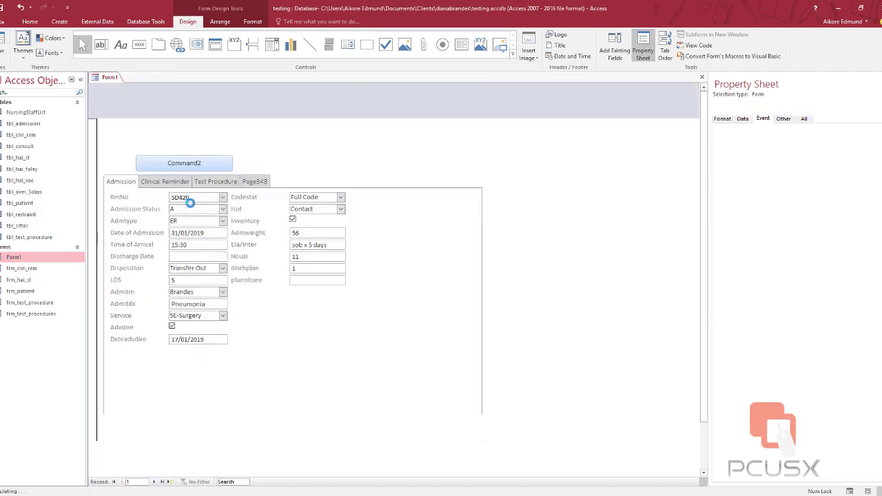
{"action": "left_click", "coordinate": [193, 170]}
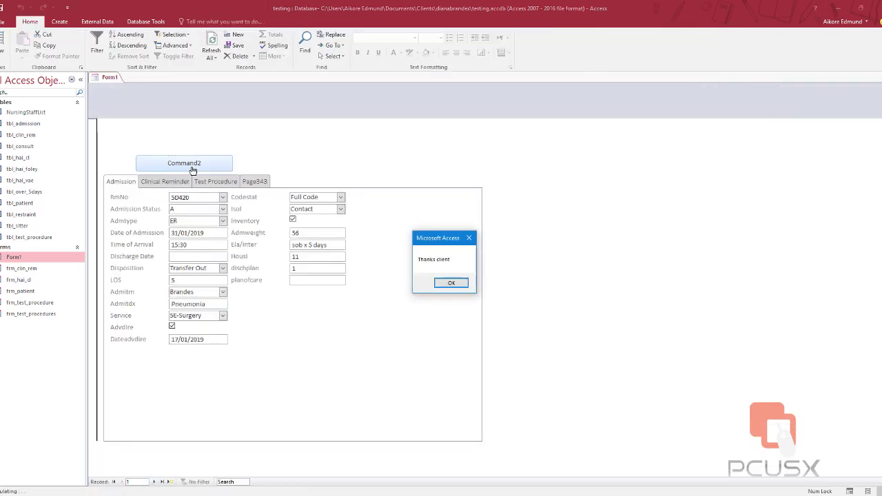
{"action": "left_click", "coordinate": [451, 284]}
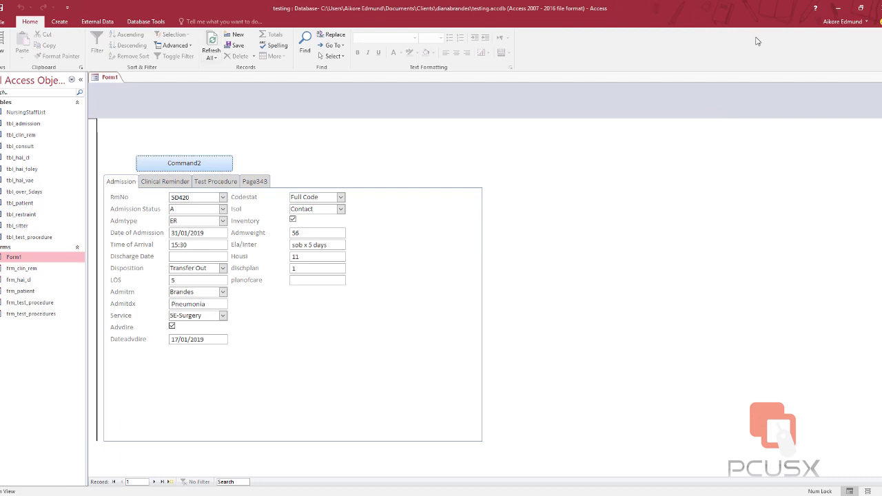
{"action": "right_click", "coordinate": [113, 79]}
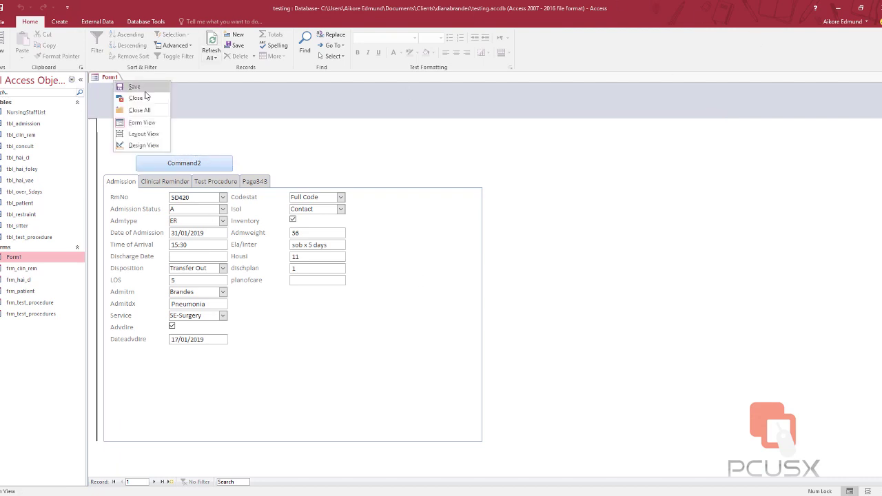
{"action": "key", "text": "Escape"}
{"action": "right_click", "coordinate": [111, 78]}
{"action": "key", "text": "Escape"}
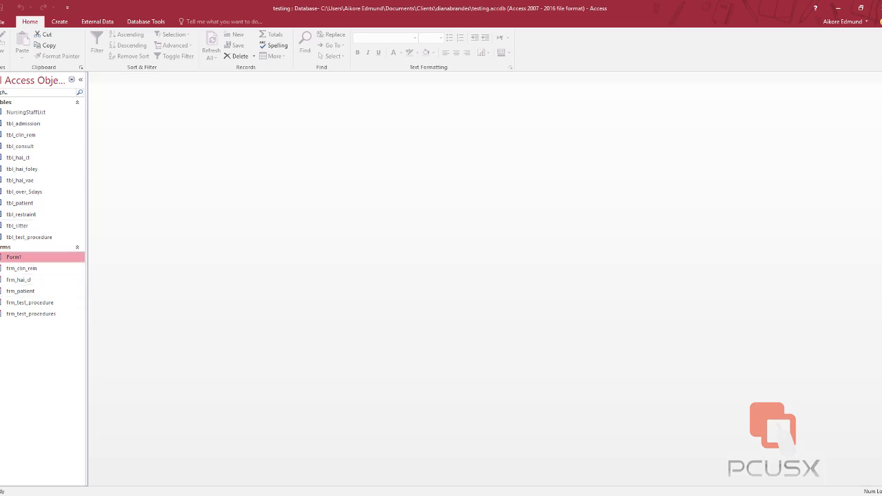
In the hospital database, open frm_admission in Design view and rename the age and gender text box to Age.
{"action": "left_click", "coordinate": [76, 50]}
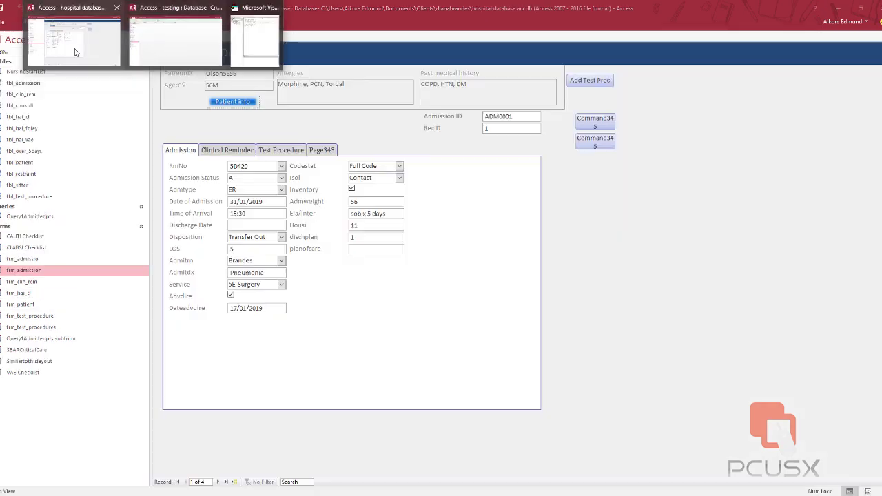
{"action": "right_click", "coordinate": [359, 54]}
{"action": "left_click", "coordinate": [378, 84]}
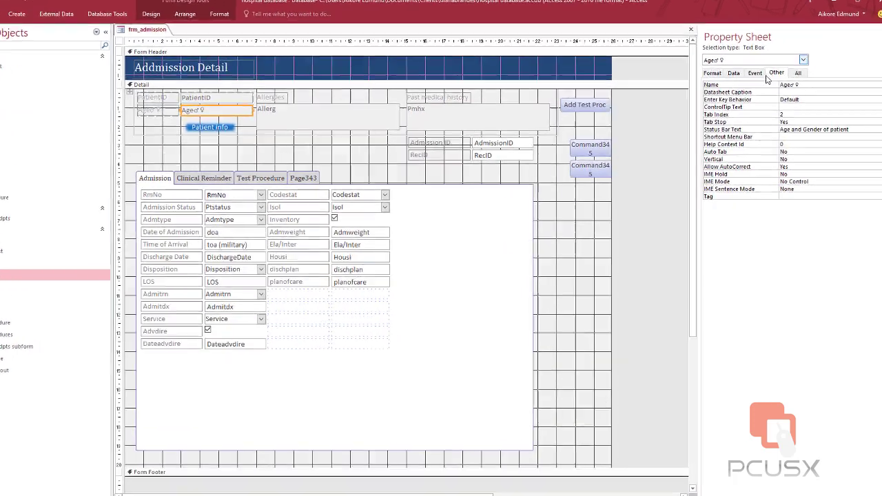
{"action": "left_click", "coordinate": [814, 87]}
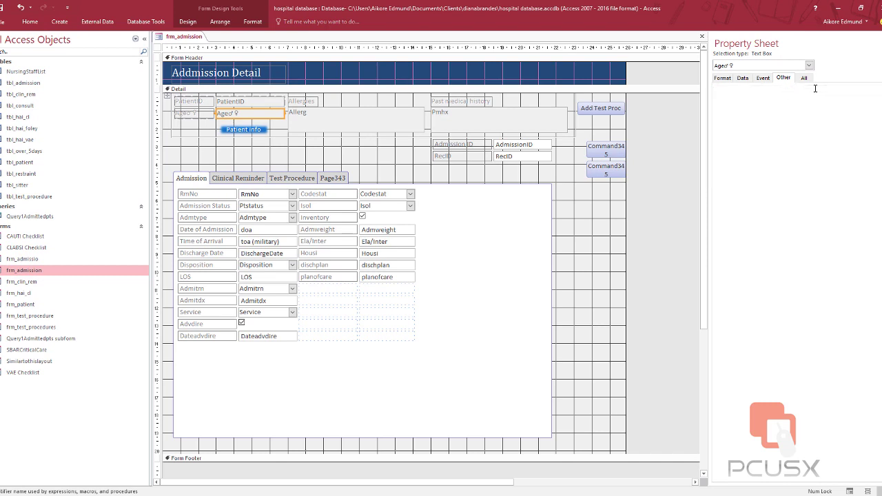
{"action": "left_click", "coordinate": [800, 96]}
Save frm_admission and test its Patient info button in Form view, closing the patient window.
{"action": "right_click", "coordinate": [186, 40]}
{"action": "left_click", "coordinate": [189, 40]}
{"action": "right_click", "coordinate": [191, 43]}
{"action": "left_click", "coordinate": [200, 85]}
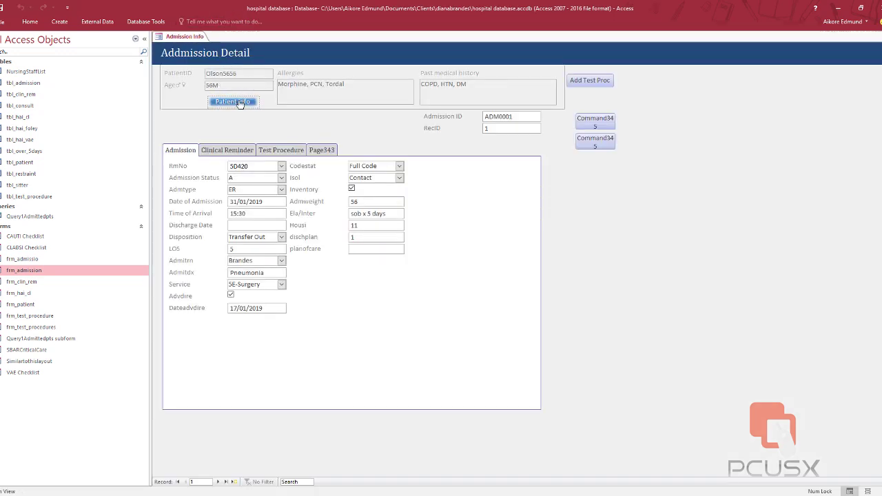
{"action": "left_click", "coordinate": [239, 103]}
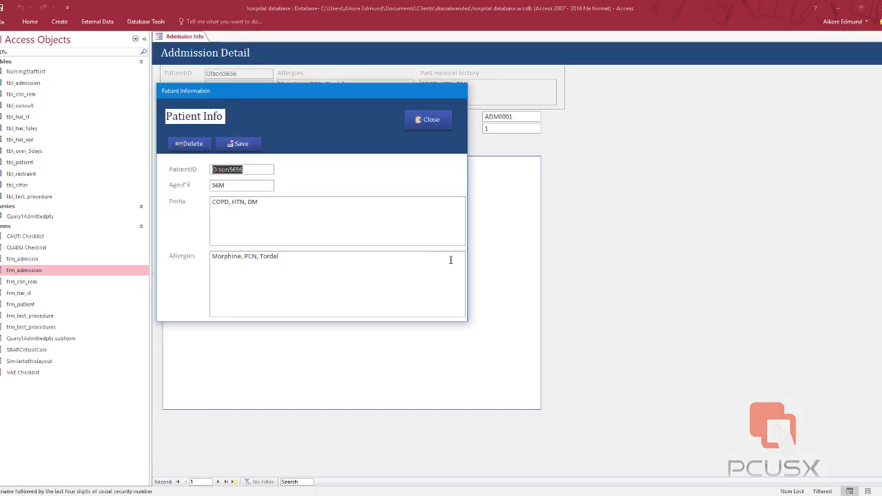
{"action": "left_click", "coordinate": [426, 126]}
Check the age text box's Name property in Design view, save frm_admission and return it to Form view.
{"action": "right_click", "coordinate": [406, 55]}
{"action": "left_click", "coordinate": [444, 85]}
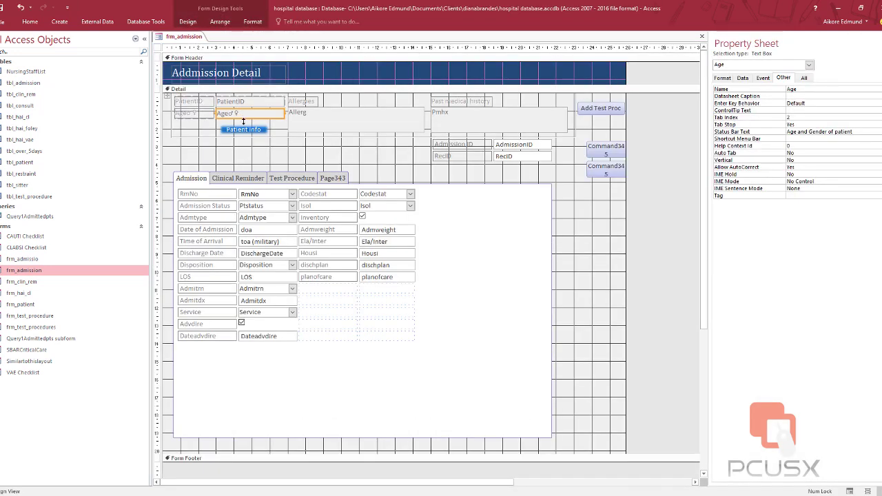
{"action": "left_click", "coordinate": [784, 90]}
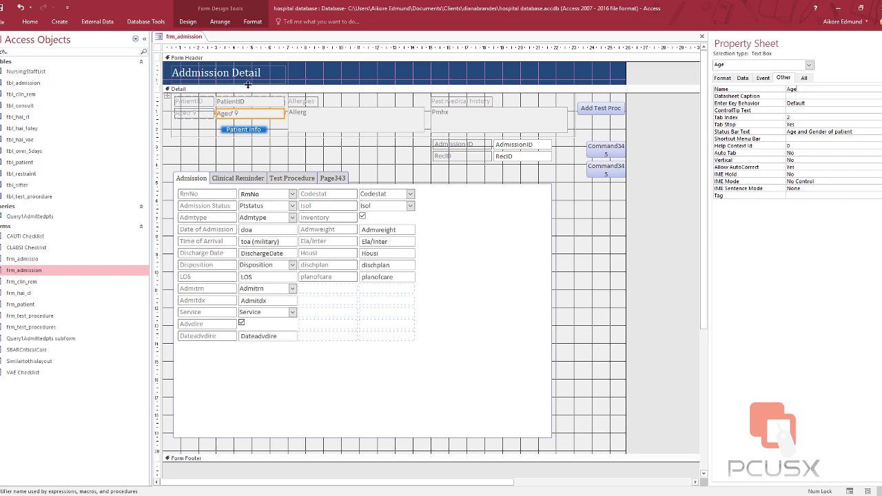
{"action": "right_click", "coordinate": [174, 38]}
{"action": "left_click", "coordinate": [196, 44]}
{"action": "right_click", "coordinate": [173, 38]}
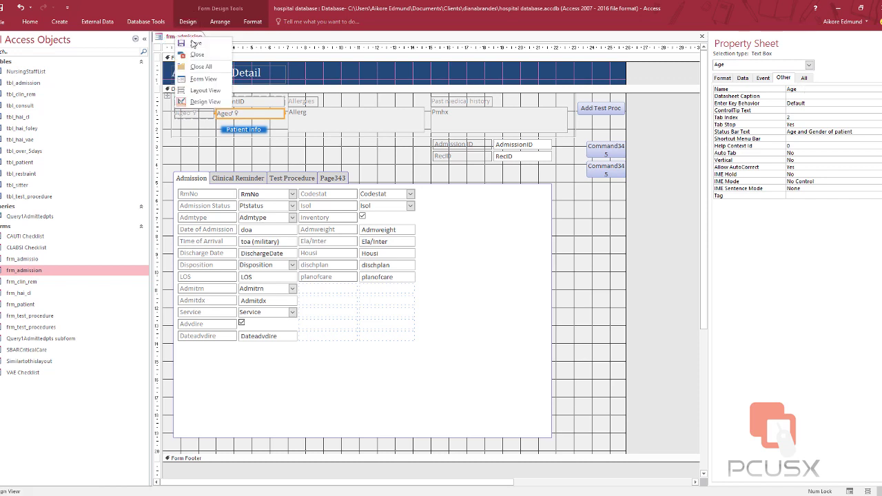
{"action": "left_click", "coordinate": [202, 79]}
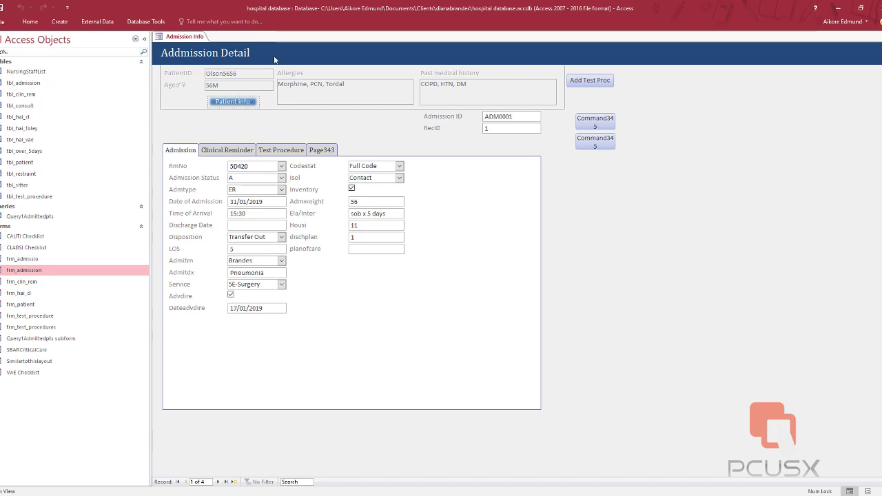
Test the Patient info button again and look through the admission form's pages.
{"action": "left_click", "coordinate": [234, 102]}
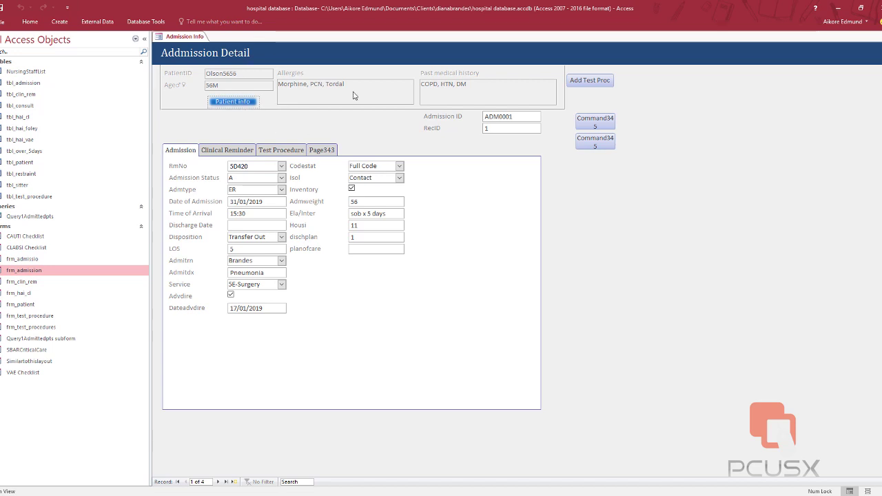
{"action": "left_click", "coordinate": [282, 152]}
{"action": "left_click", "coordinate": [321, 149]}
{"action": "left_click", "coordinate": [243, 152]}
{"action": "left_click", "coordinate": [186, 151]}
Open the Windows Run dialog and highlight the intl.cpl command.
{"action": "key", "text": "super+r"}
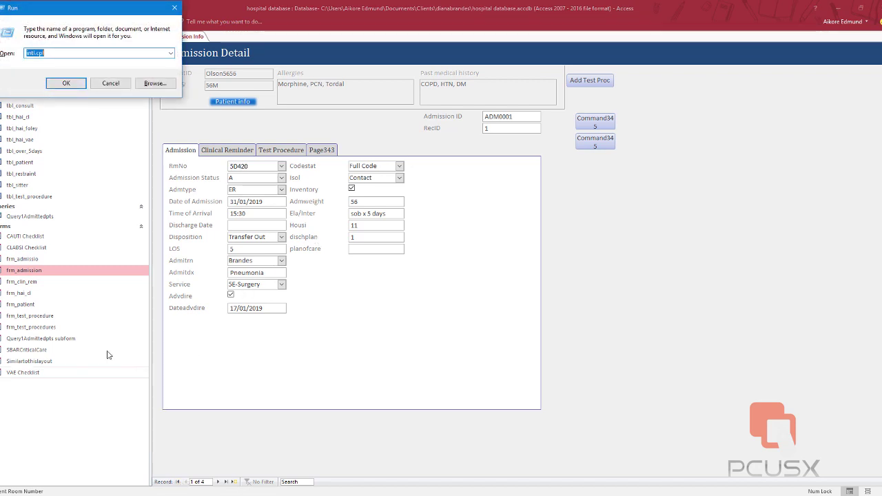
{"action": "left_click", "coordinate": [58, 53]}
{"action": "double_click", "coordinate": [31, 53]}
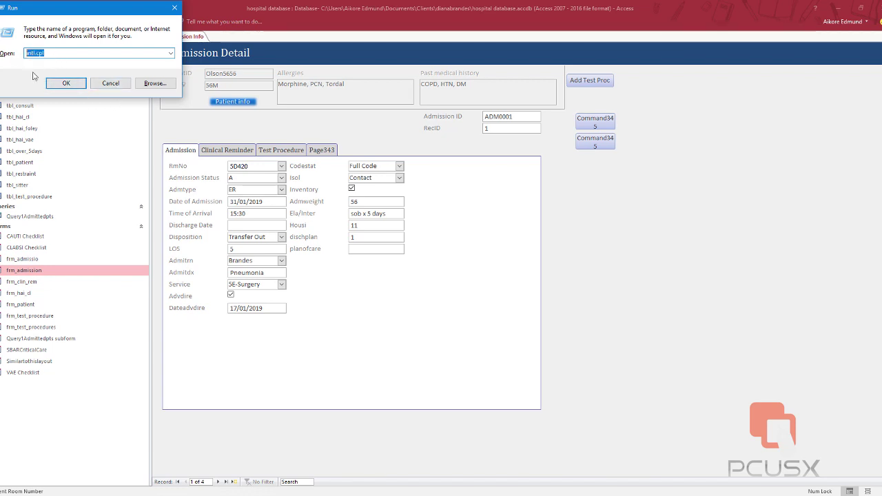
{"action": "left_click", "coordinate": [67, 53]}
{"action": "left_click_drag", "start_coordinate": [68, 53], "coordinate": [24, 55]}
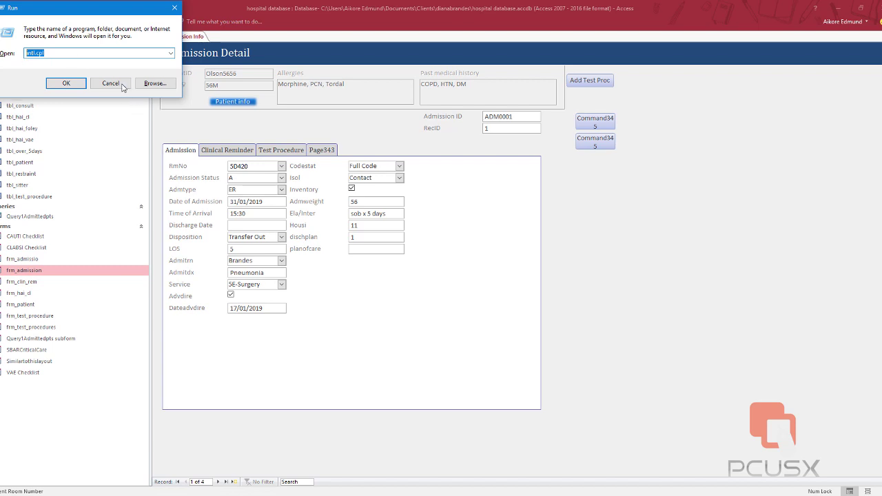